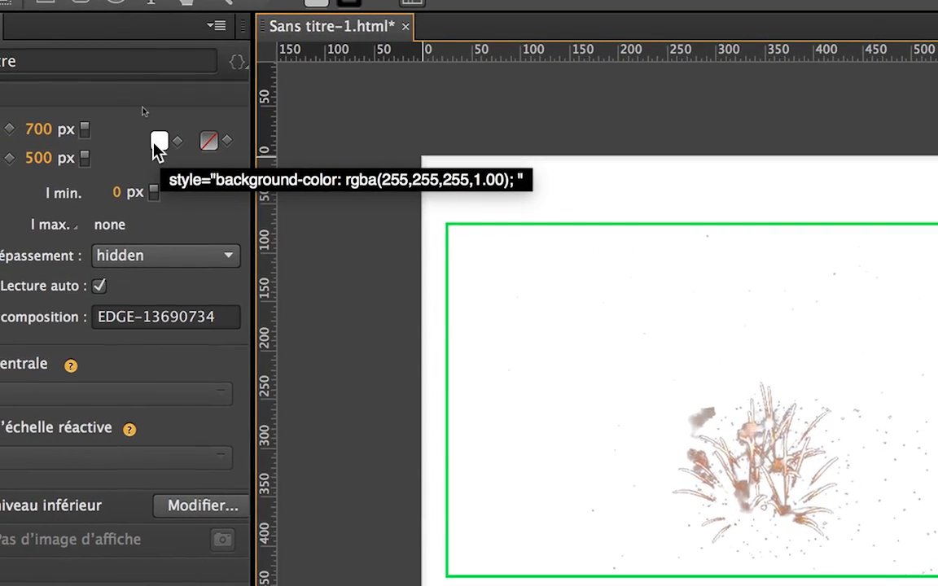
- Make the Stage background fully transparent with the colour rgba(255,255,255,0.00)
click(156, 144)
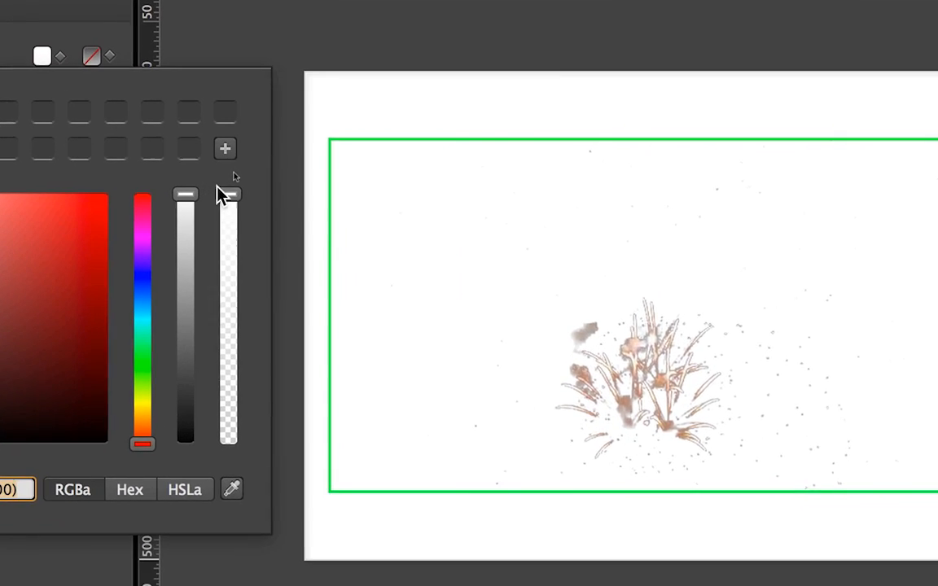
drag(218, 192, 234, 505)
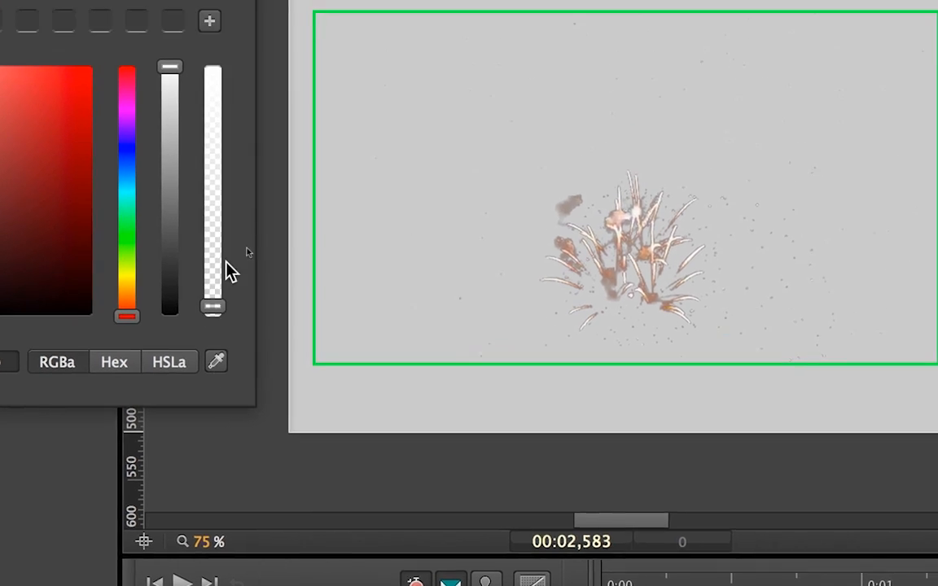
drag(221, 203, 222, 294)
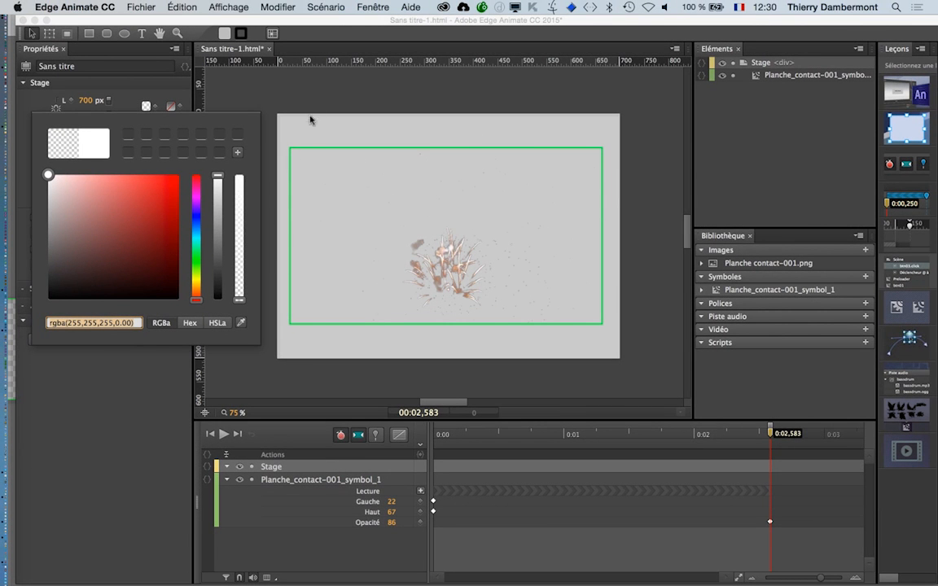
click(325, 97)
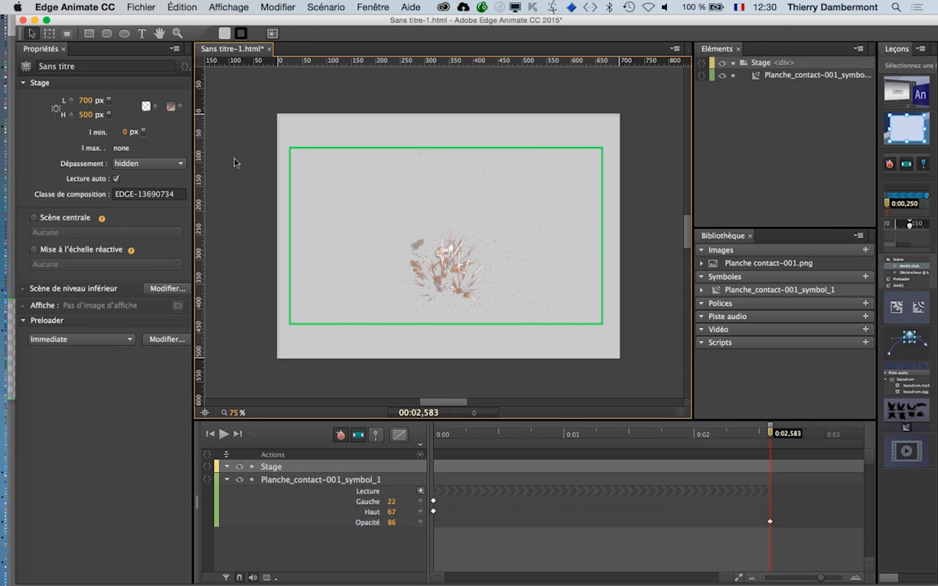
- Clip the fireworks symbol slightly inside all four edges with the Clipping tool at 0:02,500 on the timeline
drag(771, 435, 402, 437)
key(space)
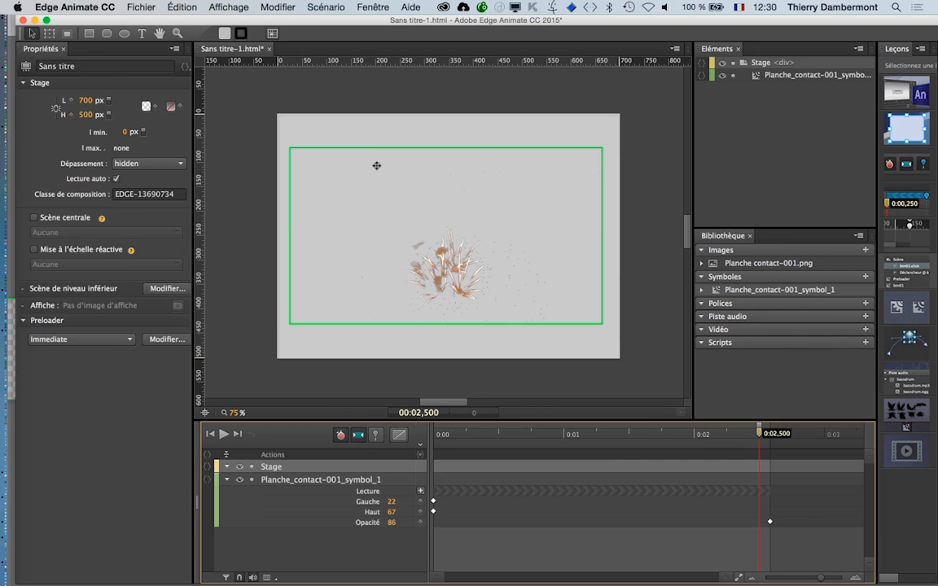
click(376, 166)
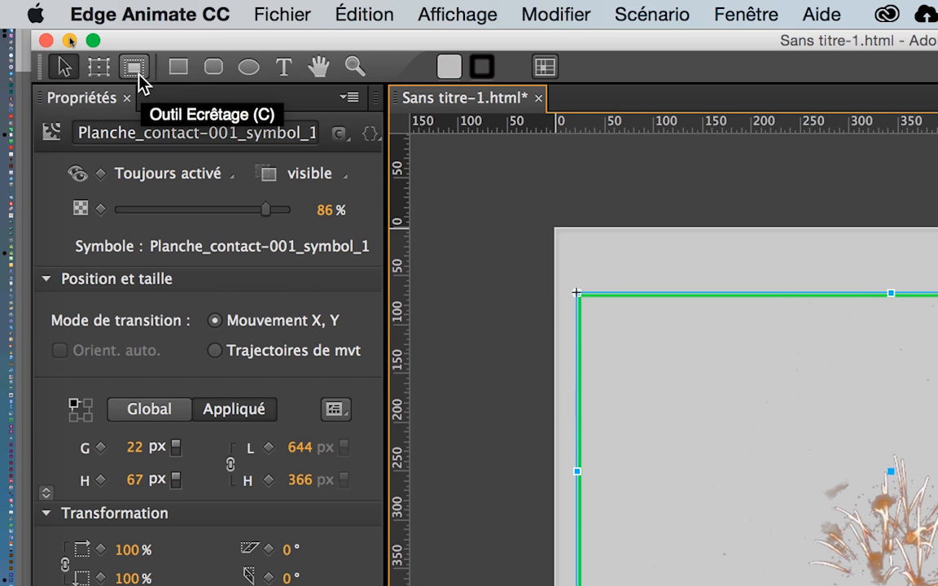
click(136, 70)
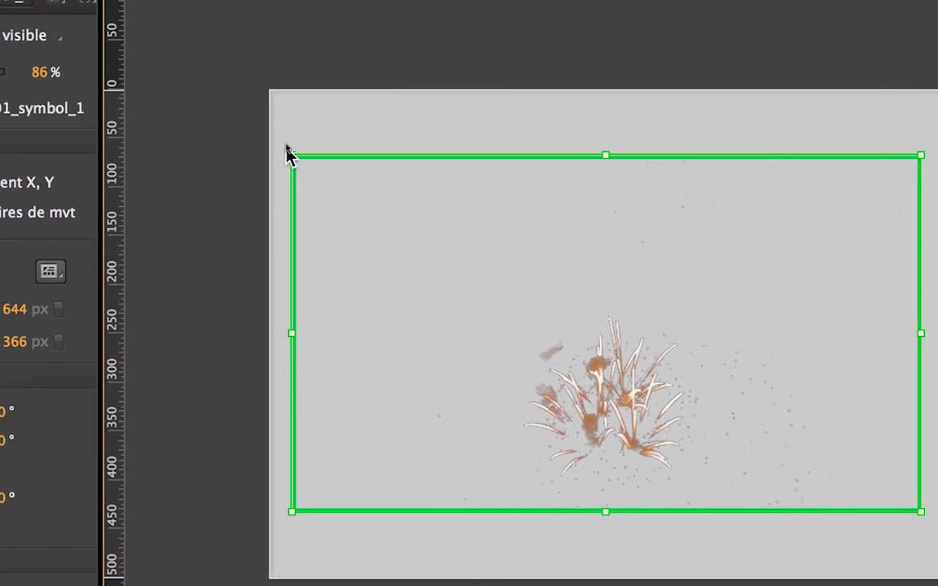
drag(289, 153, 300, 162)
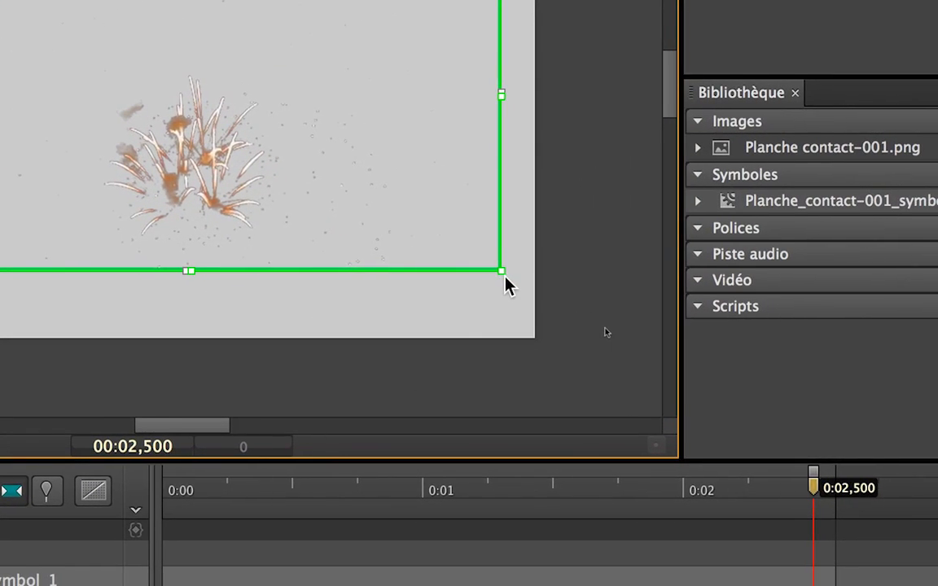
drag(504, 273, 495, 267)
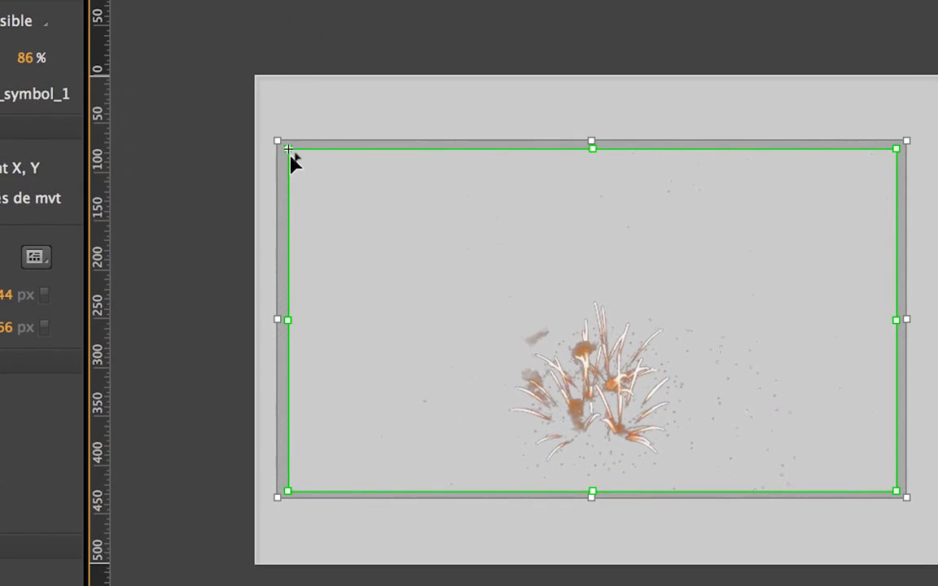
drag(288, 150, 283, 147)
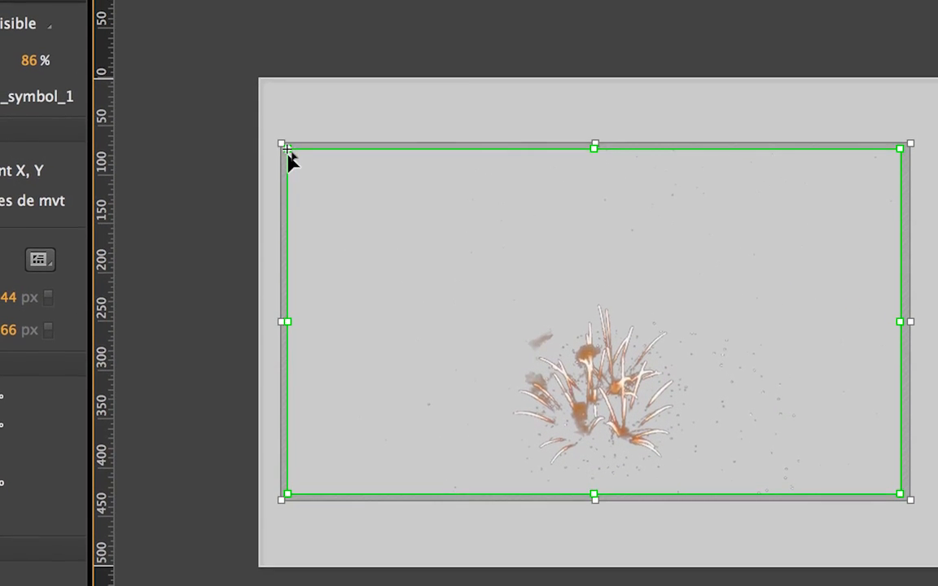
click(241, 178)
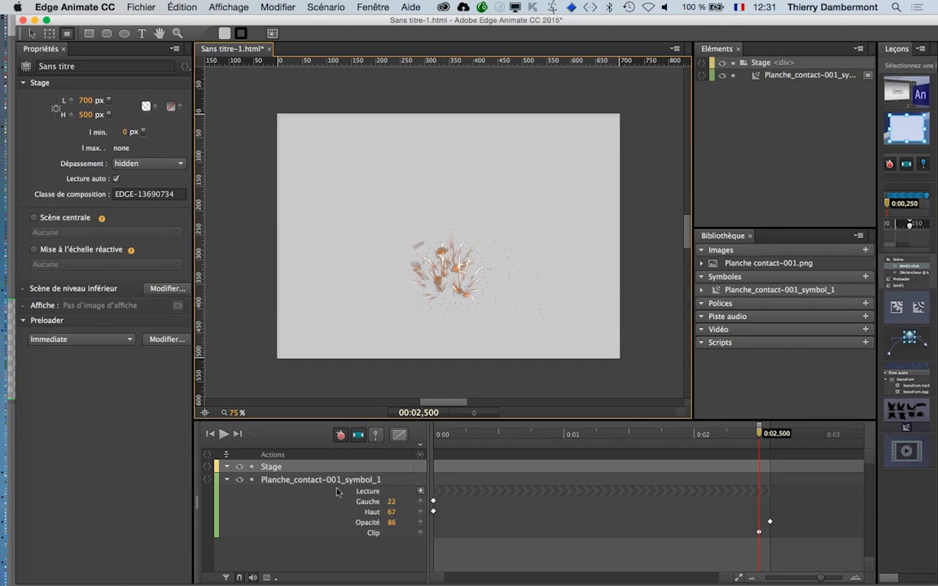
- Play back the fireworks animation to check the clipped edges
click(223, 435)
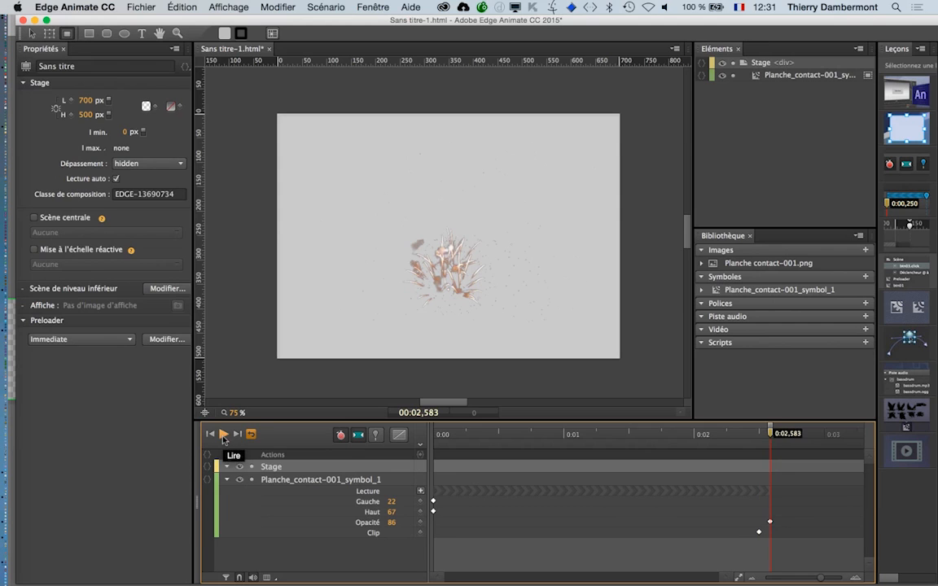
click(223, 435)
click(223, 435)
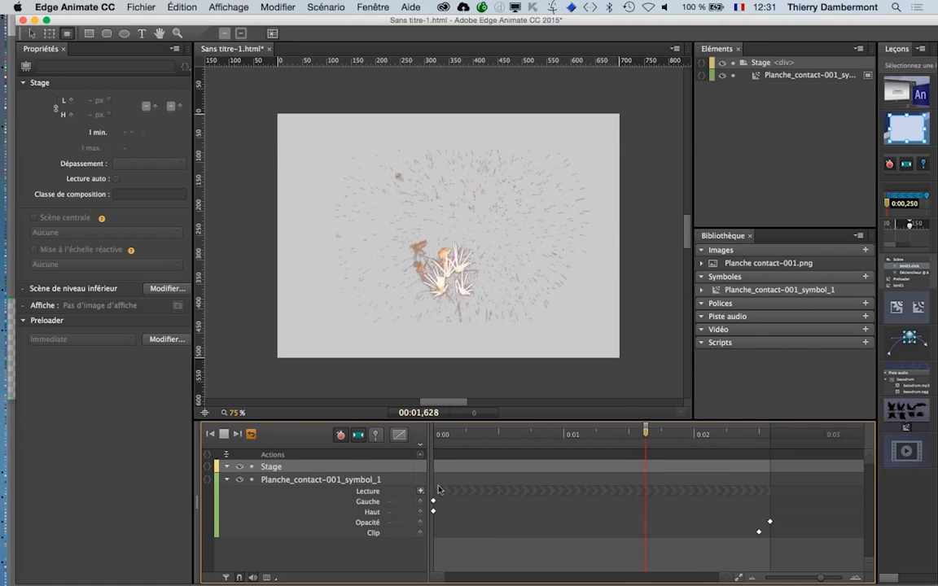
click(141, 8)
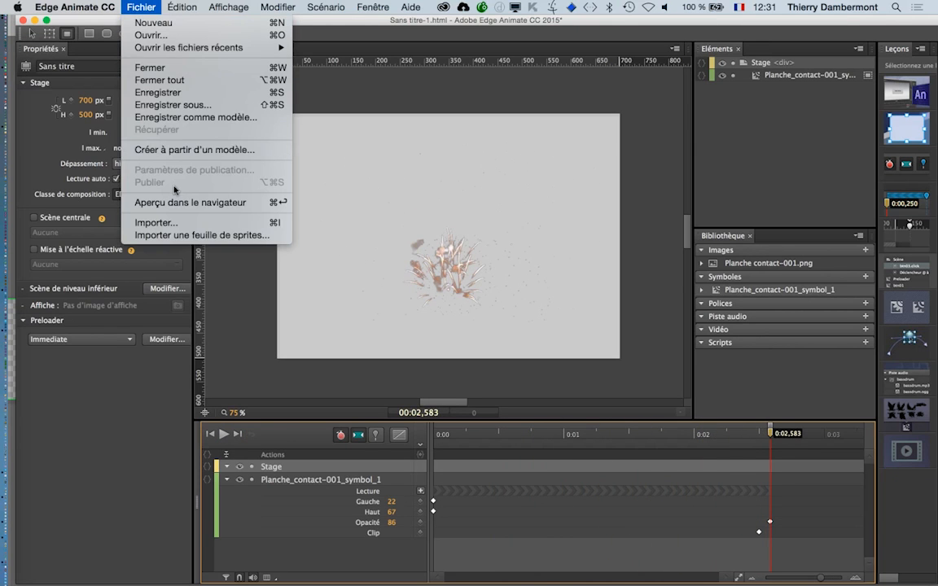
click(245, 372)
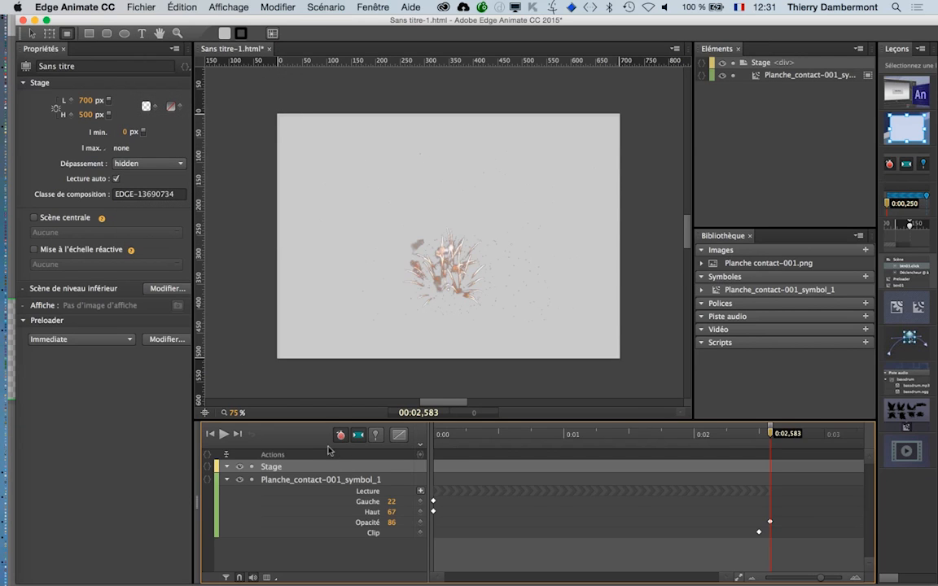
click(224, 436)
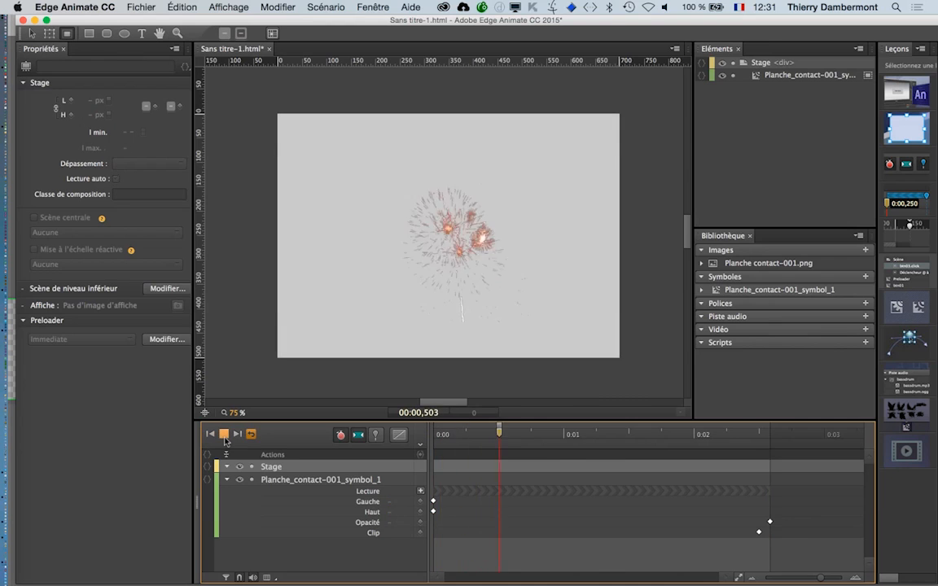
- Start saving the composition under a new location, in the "sprites au départ de videos" folder of "TCFE fev2016 travaux en cours"
click(142, 8)
click(173, 104)
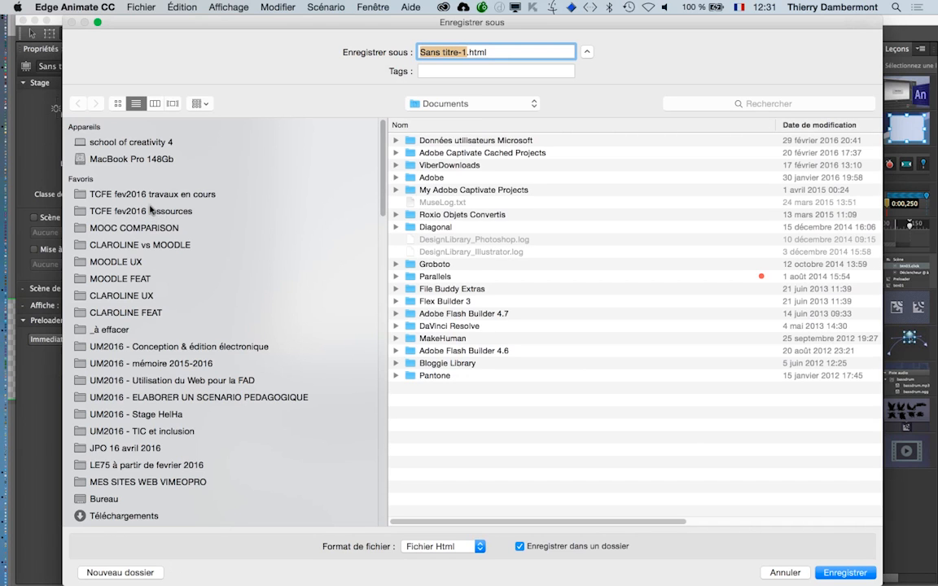
click(190, 199)
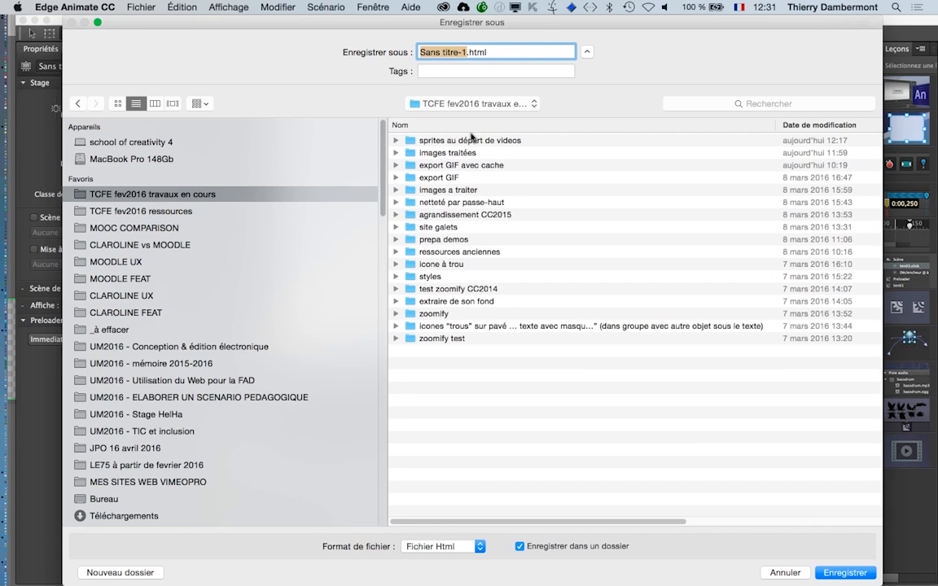
double_click(456, 140)
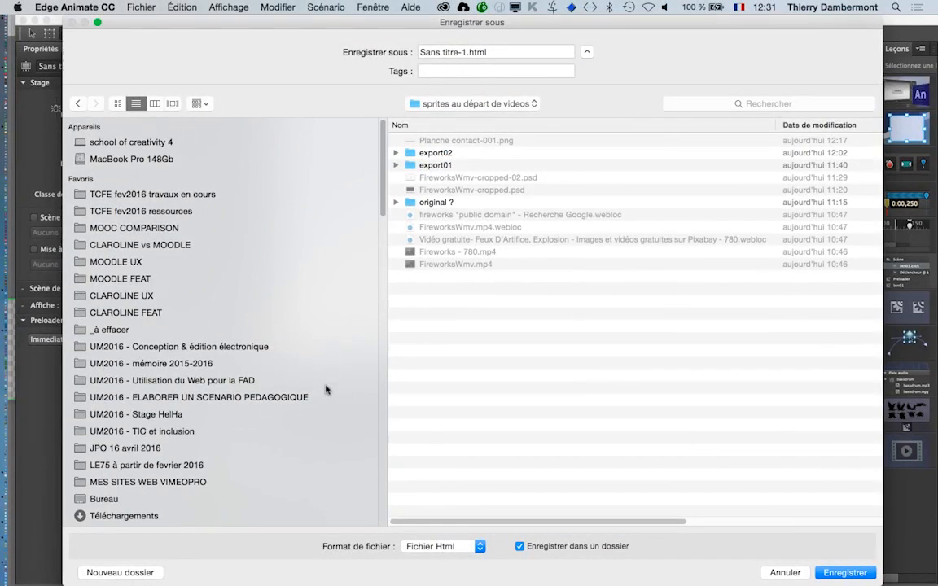
drag(882, 584, 883, 495)
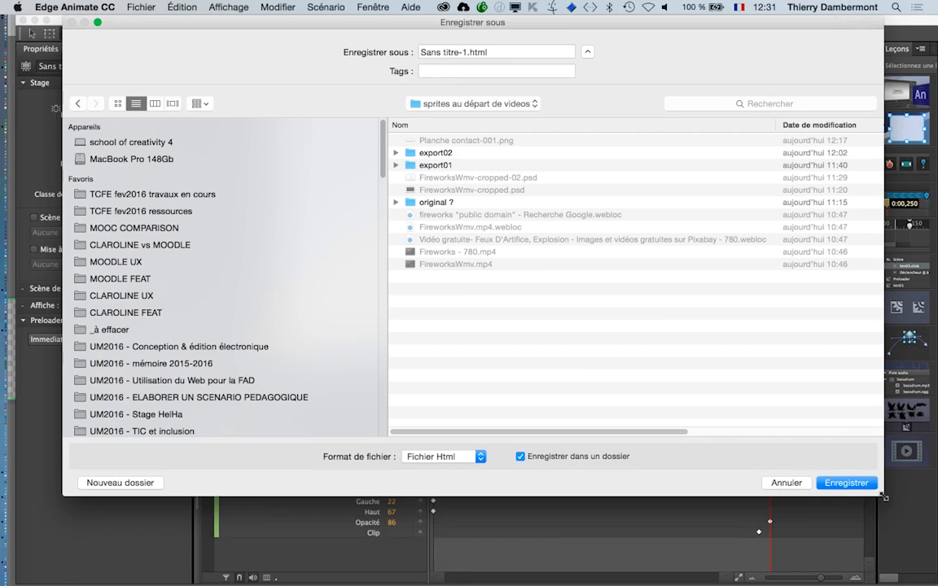
- Create a new folder named "sprite dans animate" and save the composition in it as Sans titre-1.html
mouse_move(1, 502)
click(133, 482)
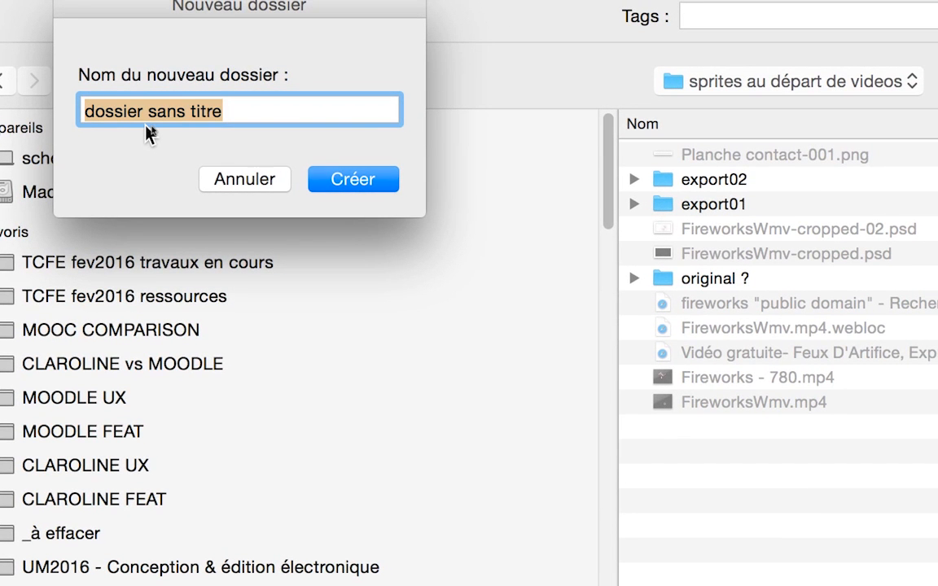
text(sprite dans an)
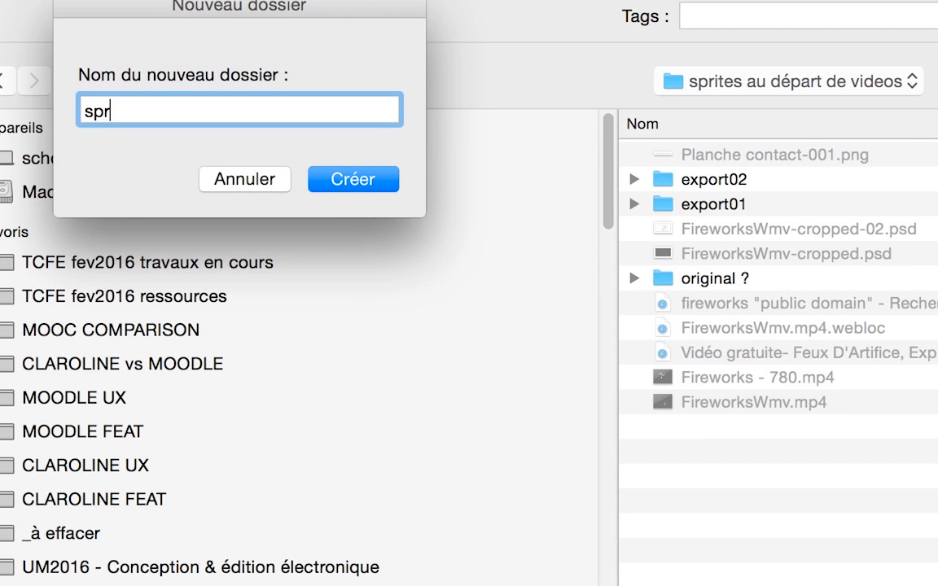
text(imate)
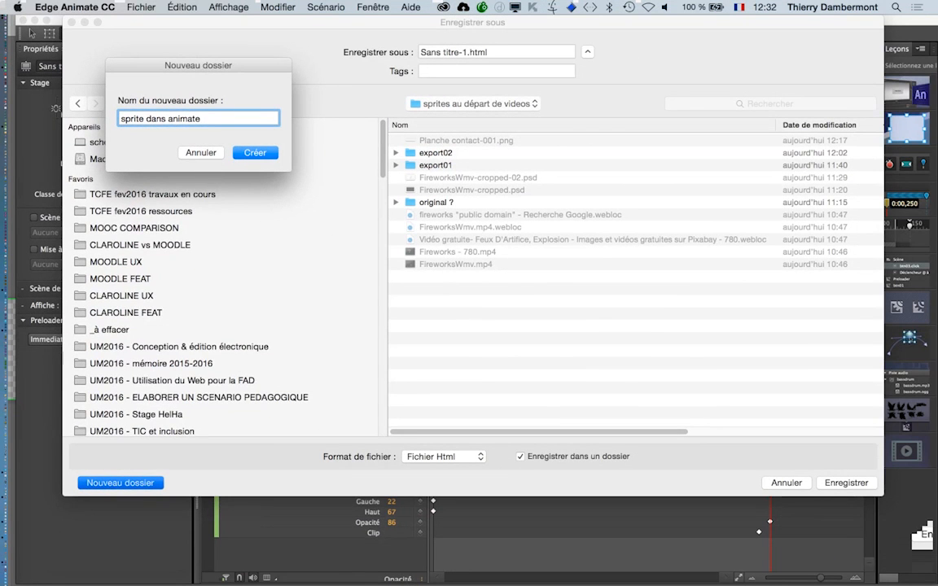
key(Return)
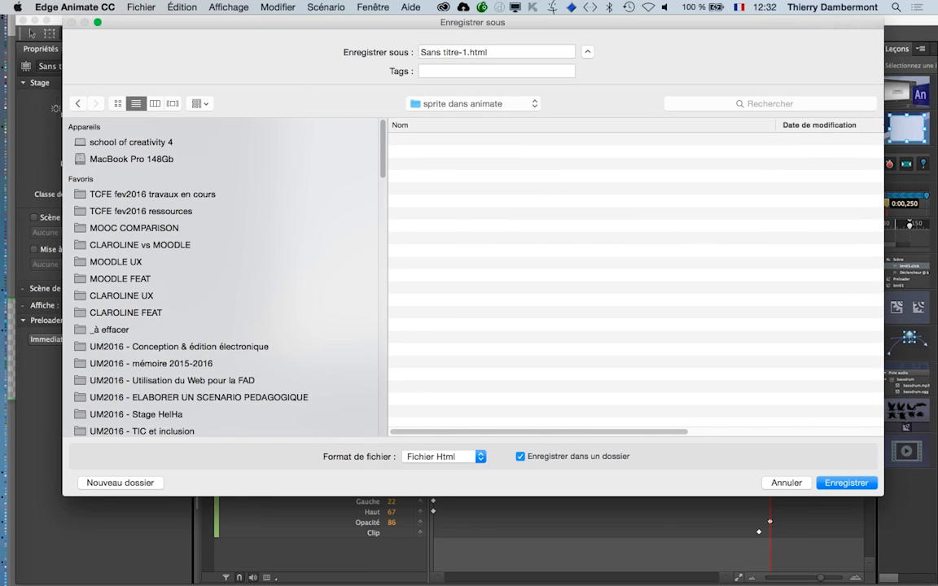
key(Return)
- Switch to Finder and, in a new window, browse to the "sprite dans animate" folder and expand its Sans titre-1 folder
key(super+Tab)
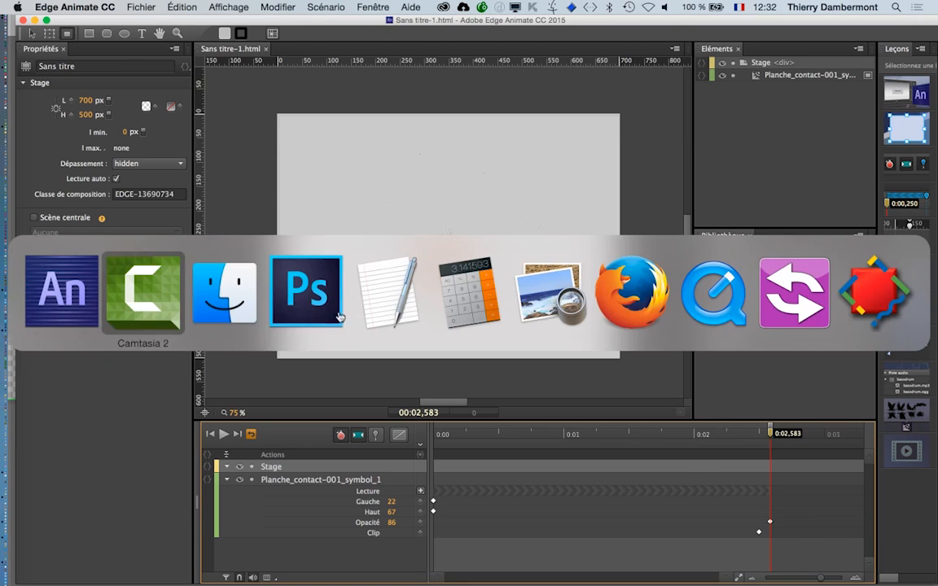
click(195, 281)
click(89, 6)
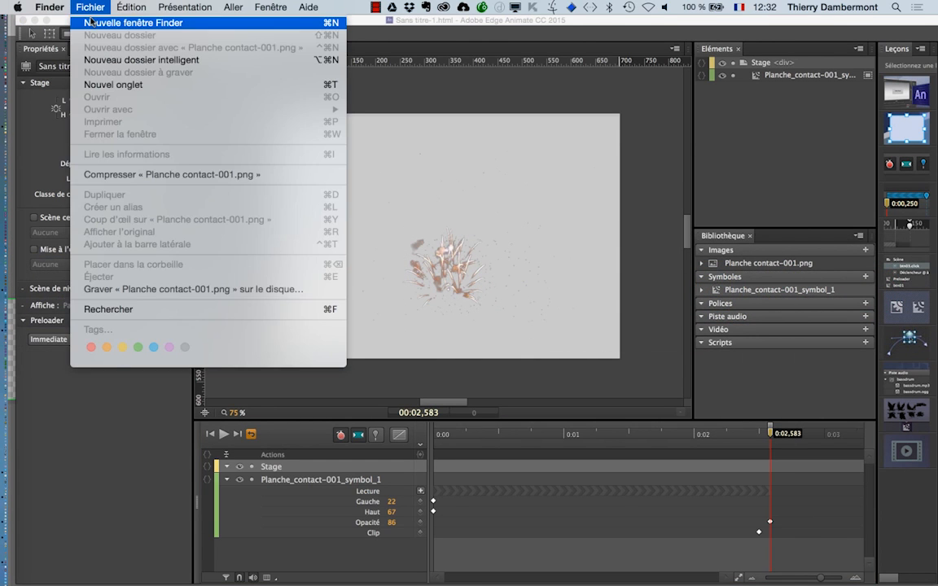
click(91, 22)
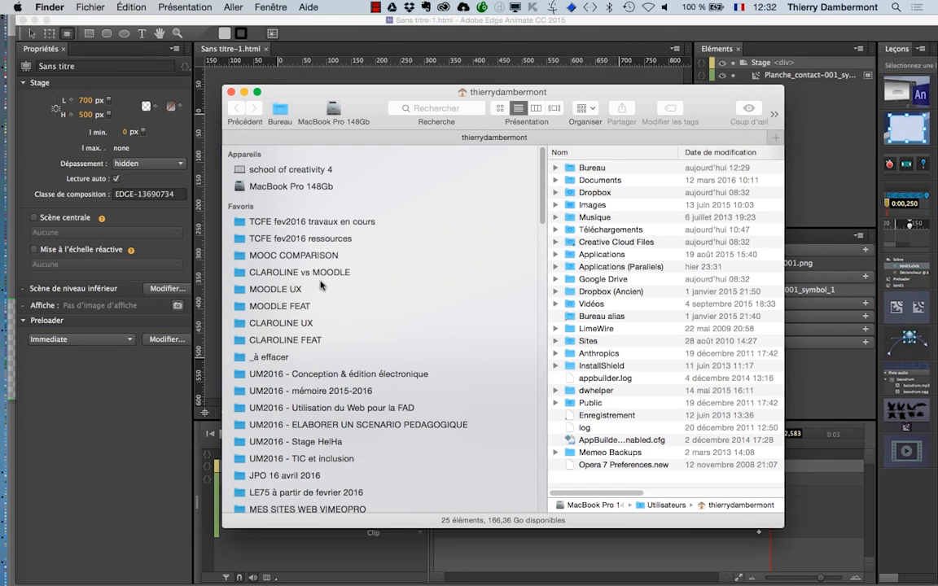
click(266, 222)
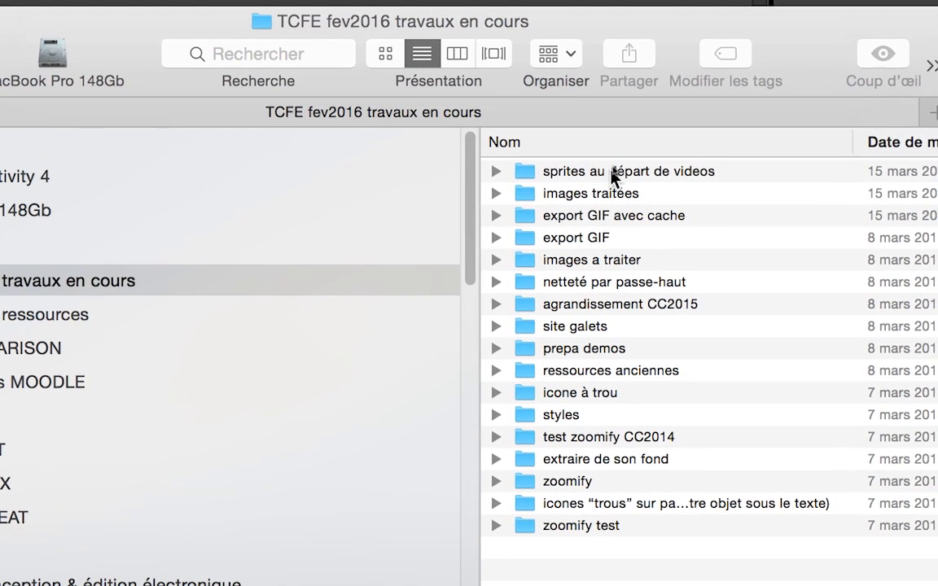
double_click(610, 167)
double_click(610, 173)
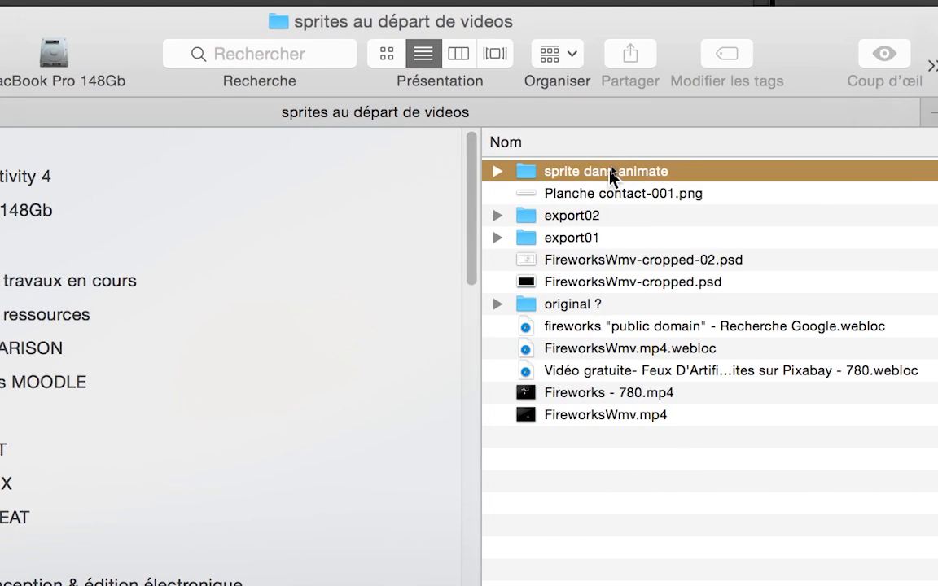
click(569, 171)
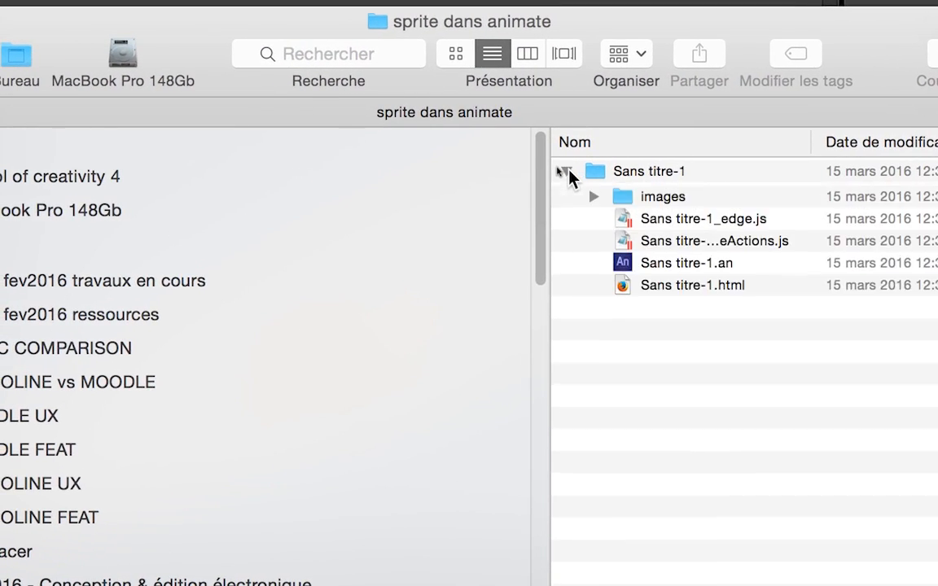
- Examine the subfolders and the .js, .an and .html files inside the saved Sans titre-1 folder
click(667, 200)
key(Down)
key(Down)
key(Down)
key(Down)
key(Down)
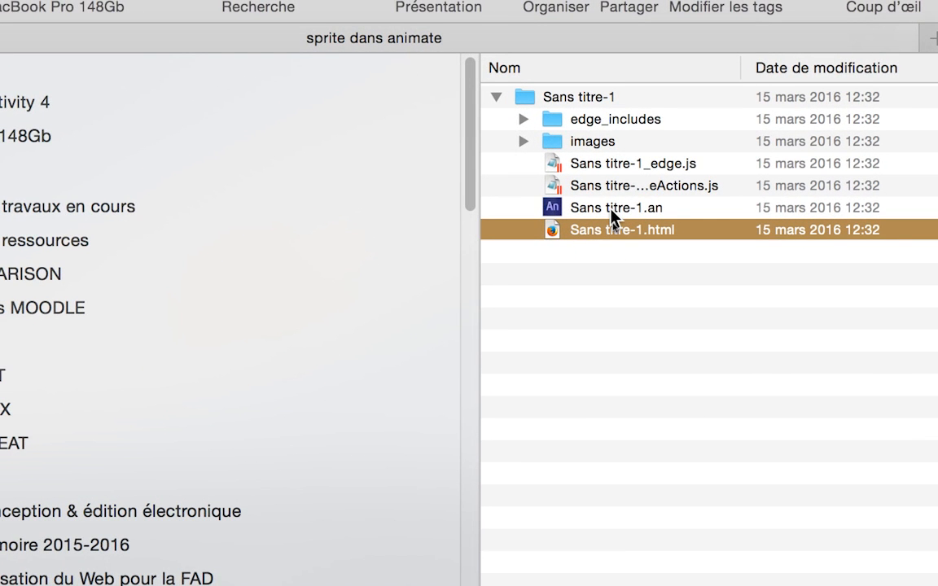
key(Up)
key(Up)
key(Up)
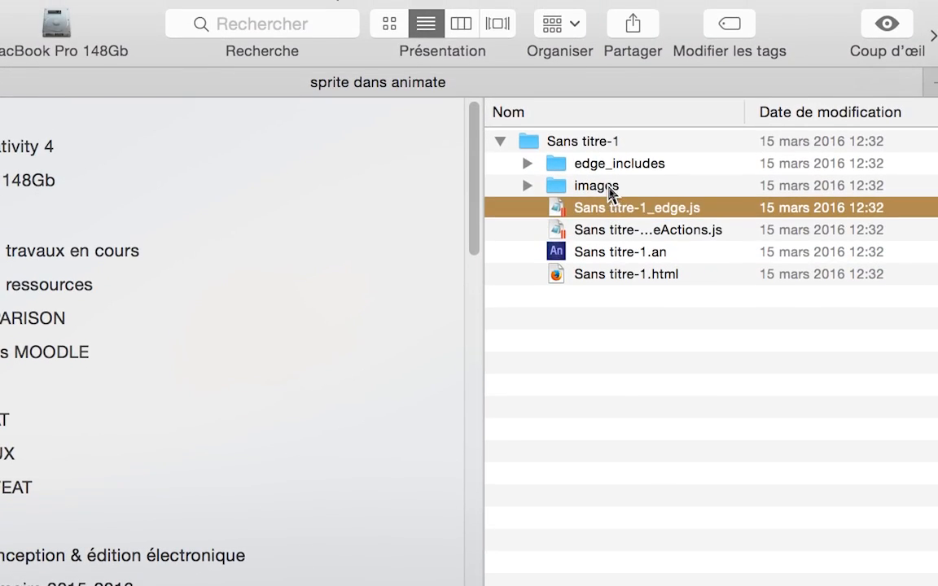
key(Up)
key(Up)
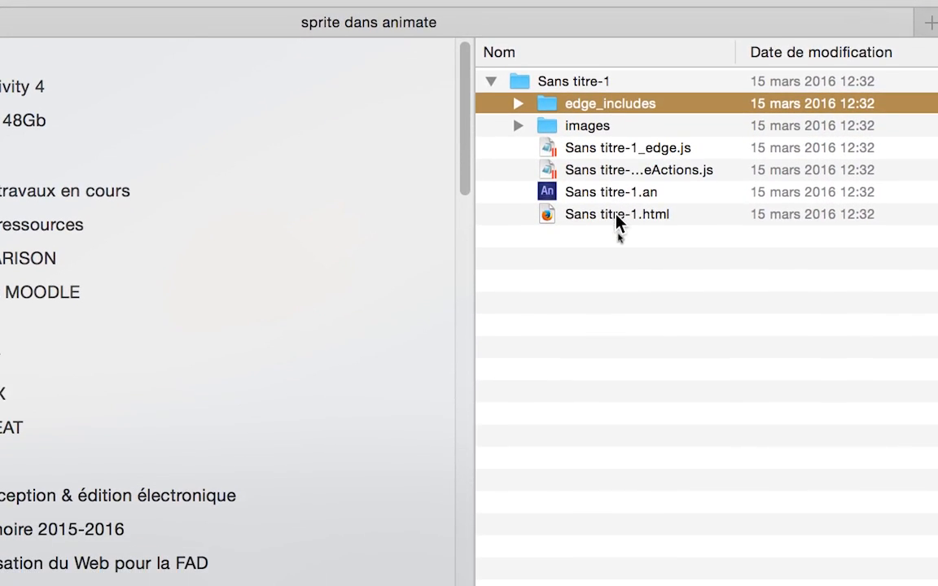
click(611, 283)
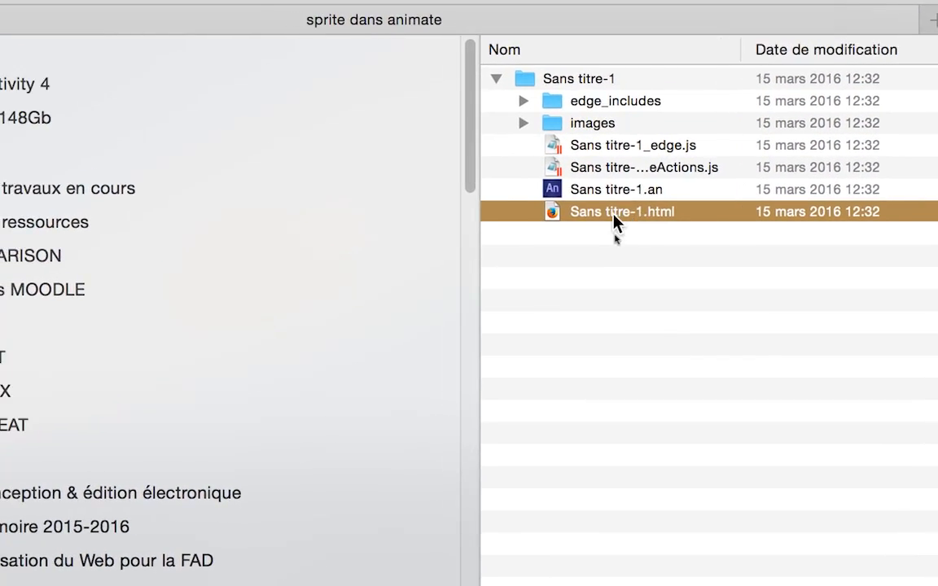
click(618, 270)
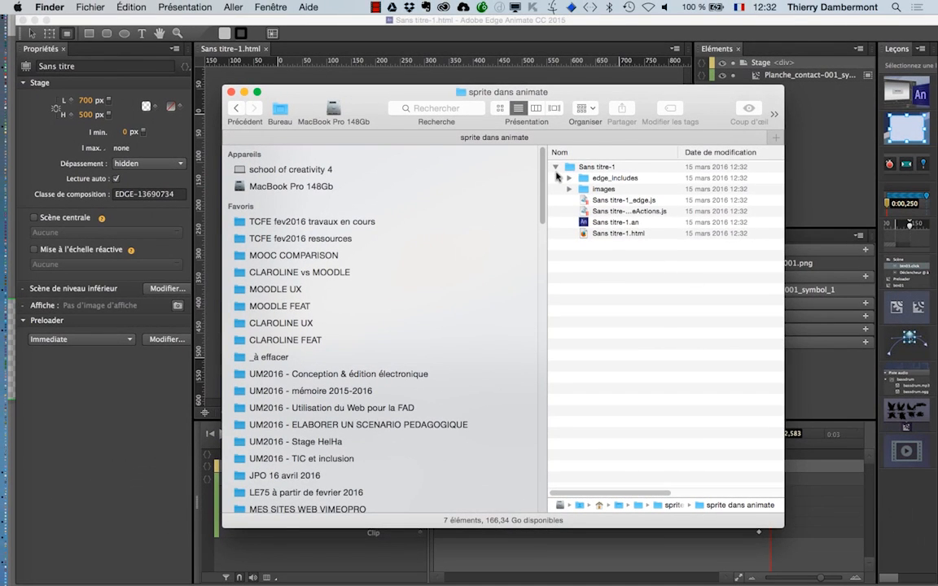
- Collapse the Sans titre-1 folder, then shorten the Finder window and move it away from most of the stage
click(555, 167)
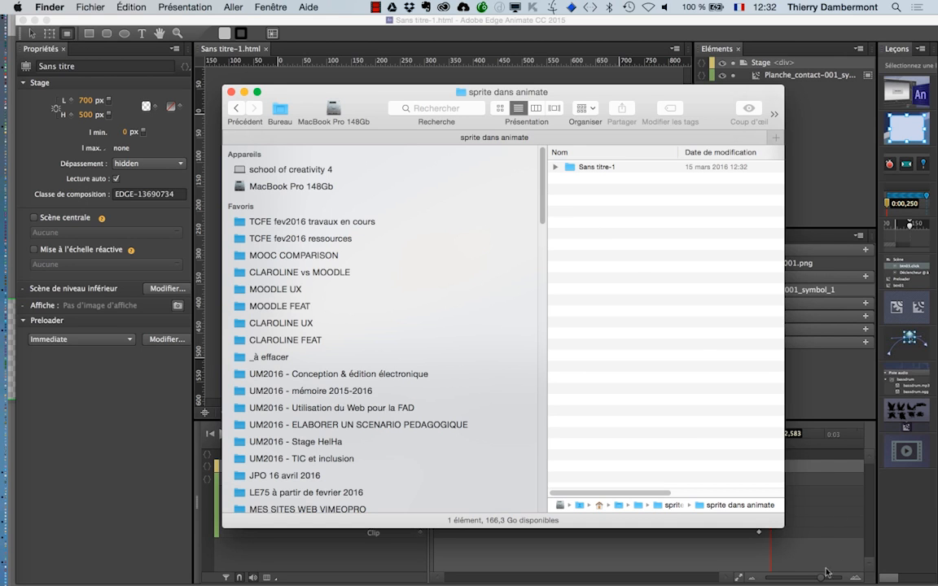
drag(790, 501, 828, 321)
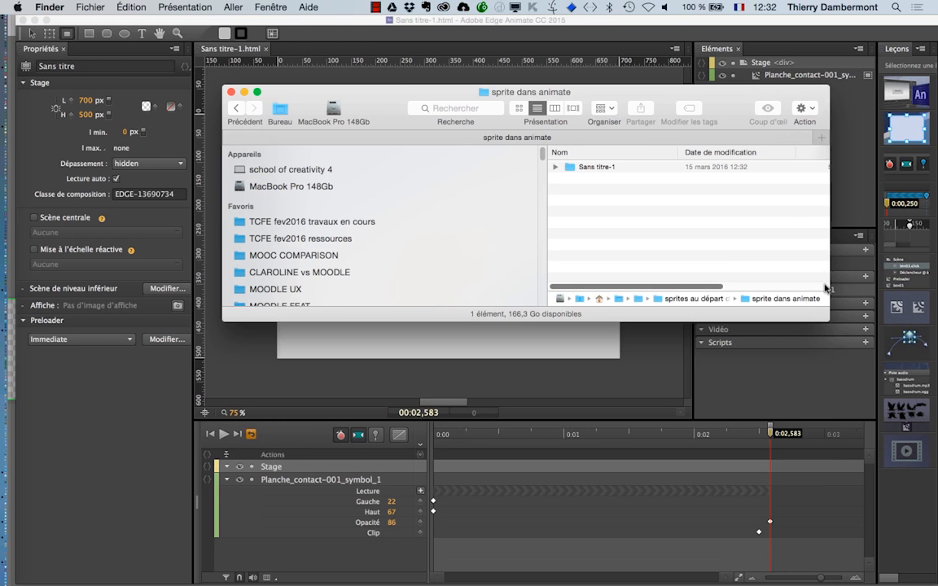
drag(403, 108, 652, 279)
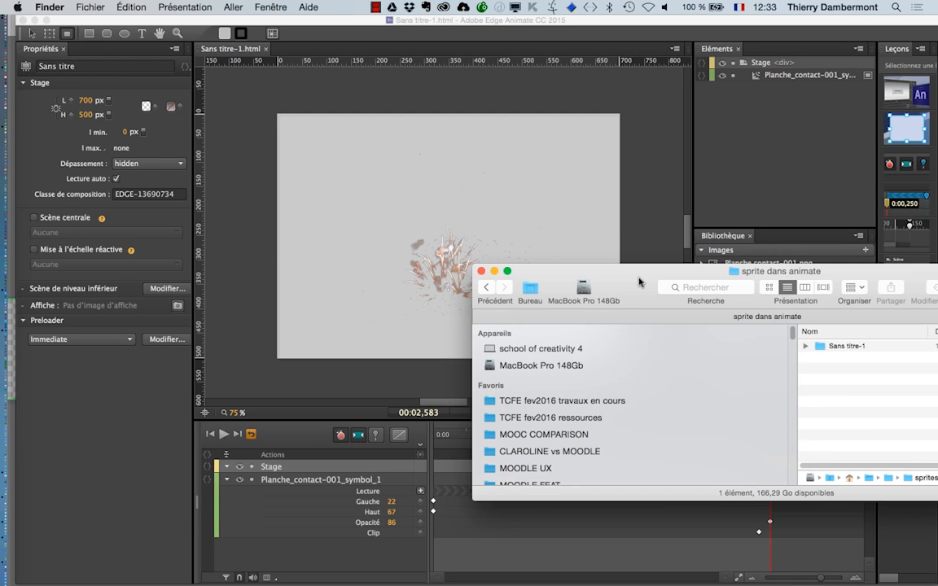